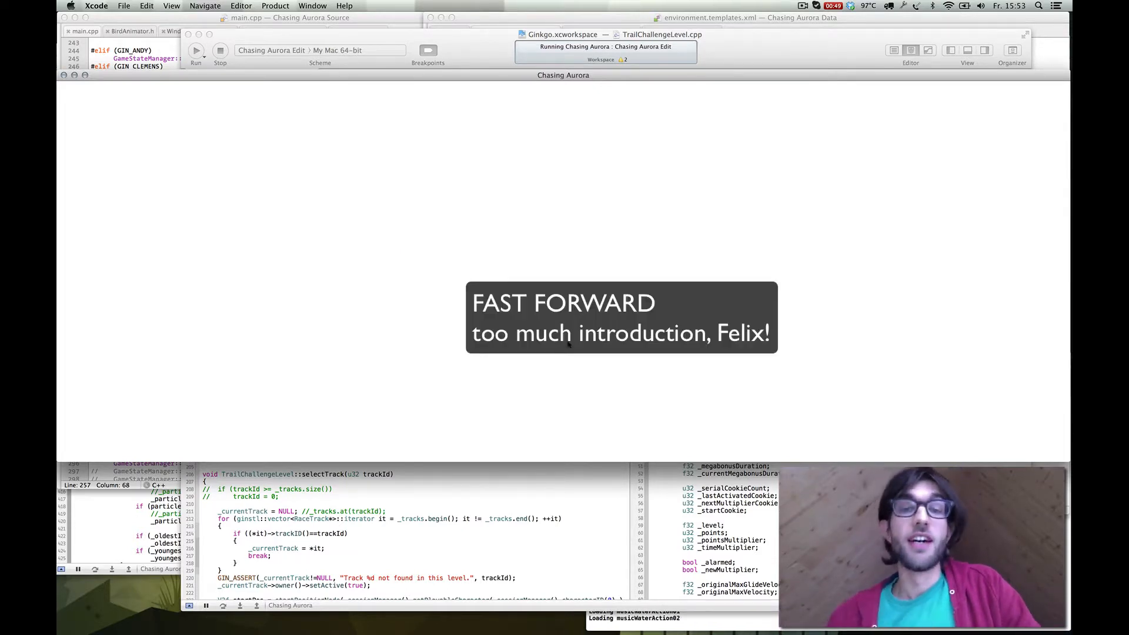
Switch to TextMate, bring up levels.xml, and return to the running Chasing Aurora game
key("super+Tab")
key("super+alt+Left")
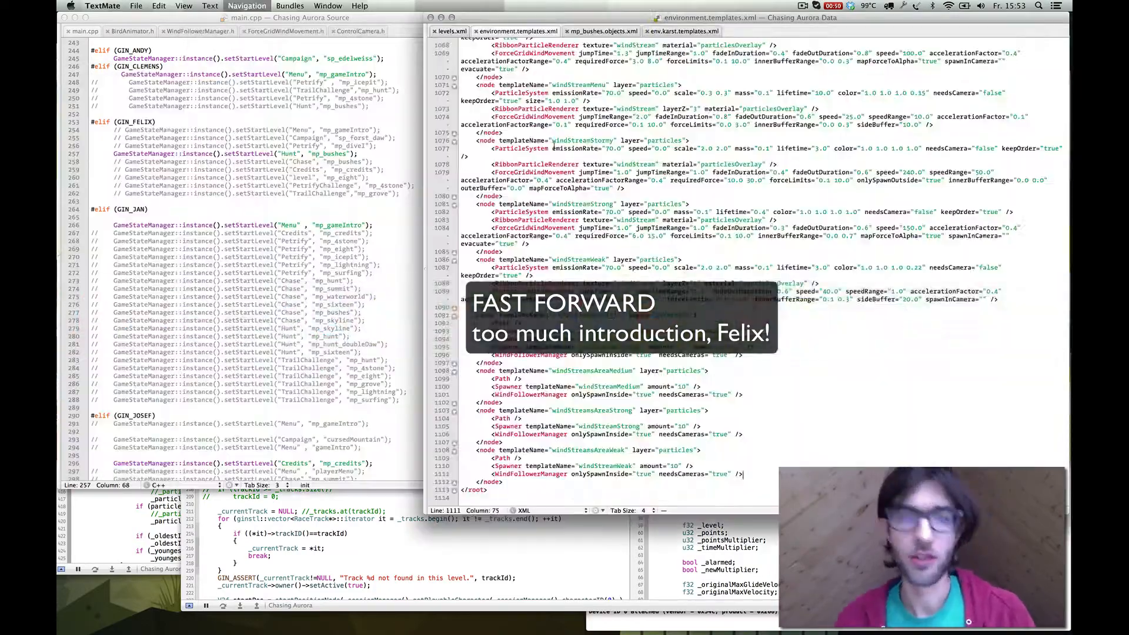
key("super+Tab")
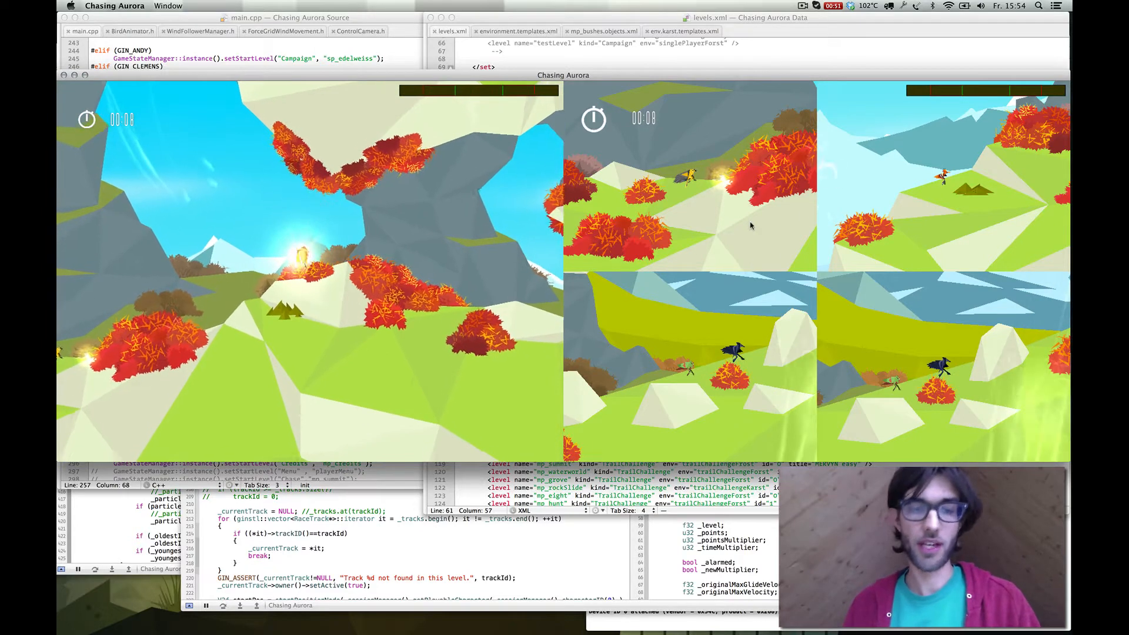
Open the level editor over the running game and get an overview of the mountain area around the birds
key("Tab")
scroll(669, 212, "down", 4)
scroll(668, 212, "down", 4)
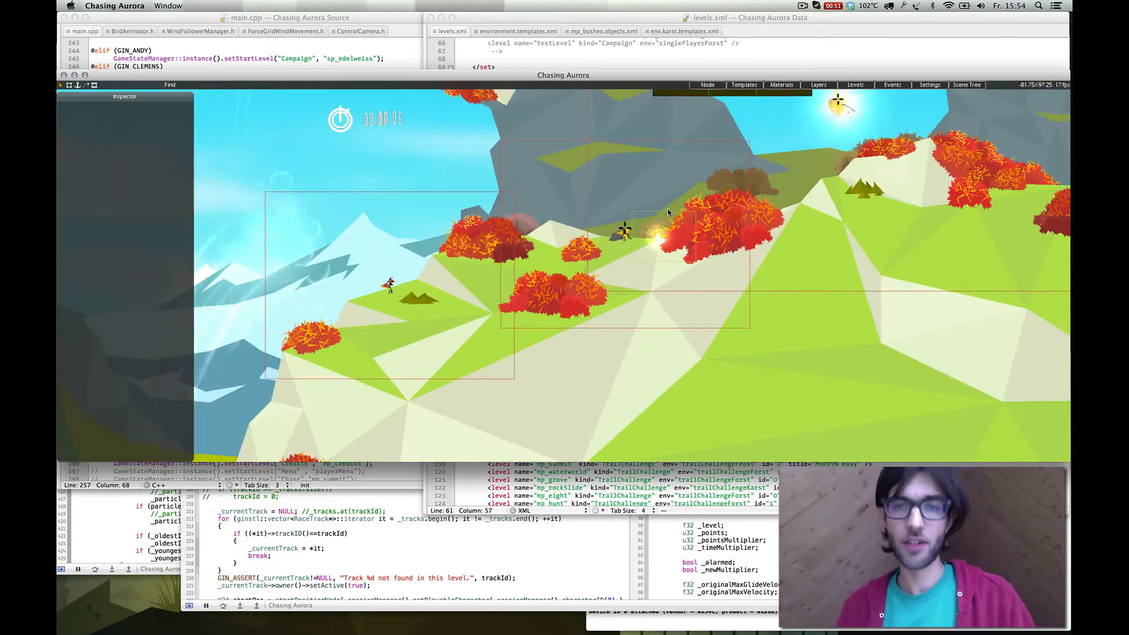
middle_click_drag(669, 212, 666, 269)
scroll(639, 243, "down", 4)
middle_click_drag(633, 235, 432, 269)
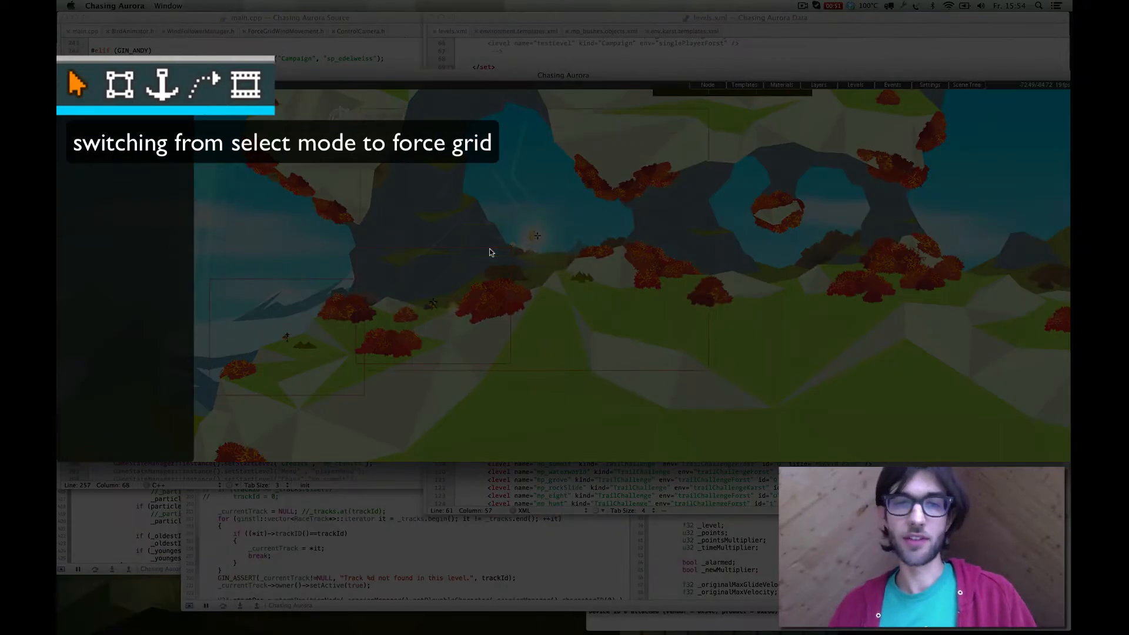
Enter force grid mode, examine the wind forces around the cliffs at the level's western edge, and return to select mode
key("4")
scroll(505, 237, "down", 3)
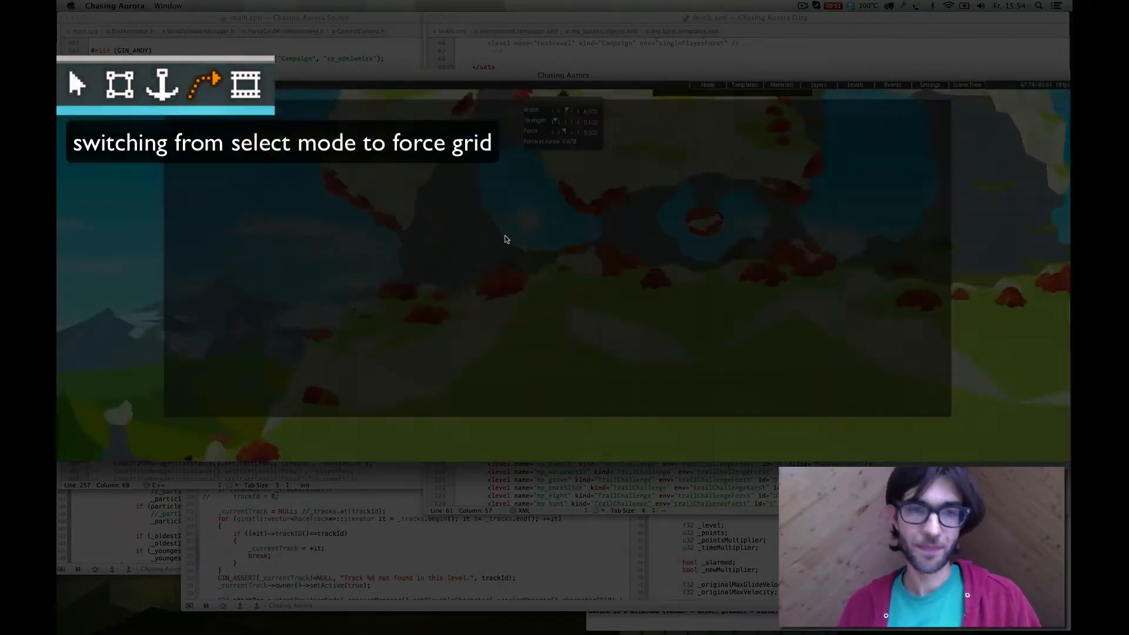
middle_click_drag(505, 237, 828, 248)
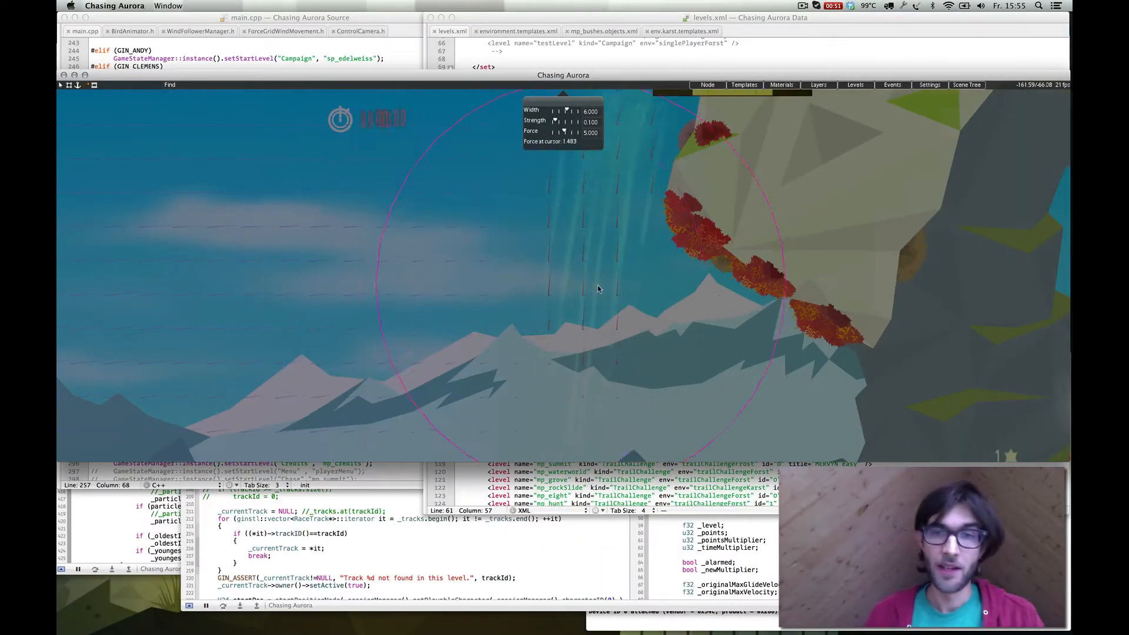
middle_click_drag(598, 285, 546, 245)
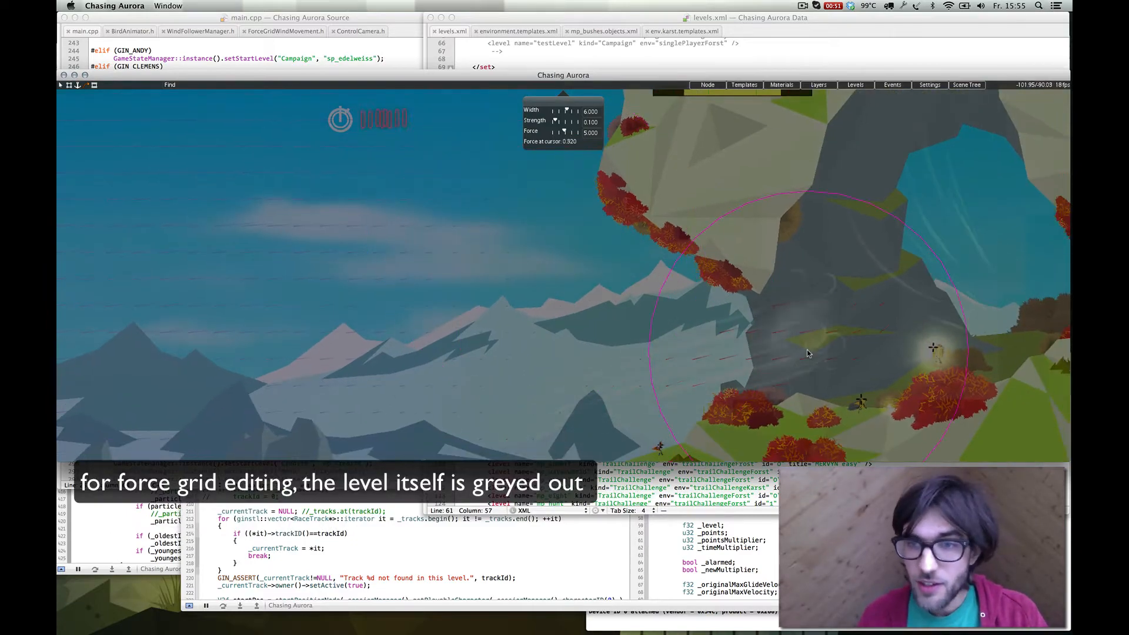
key("Escape")
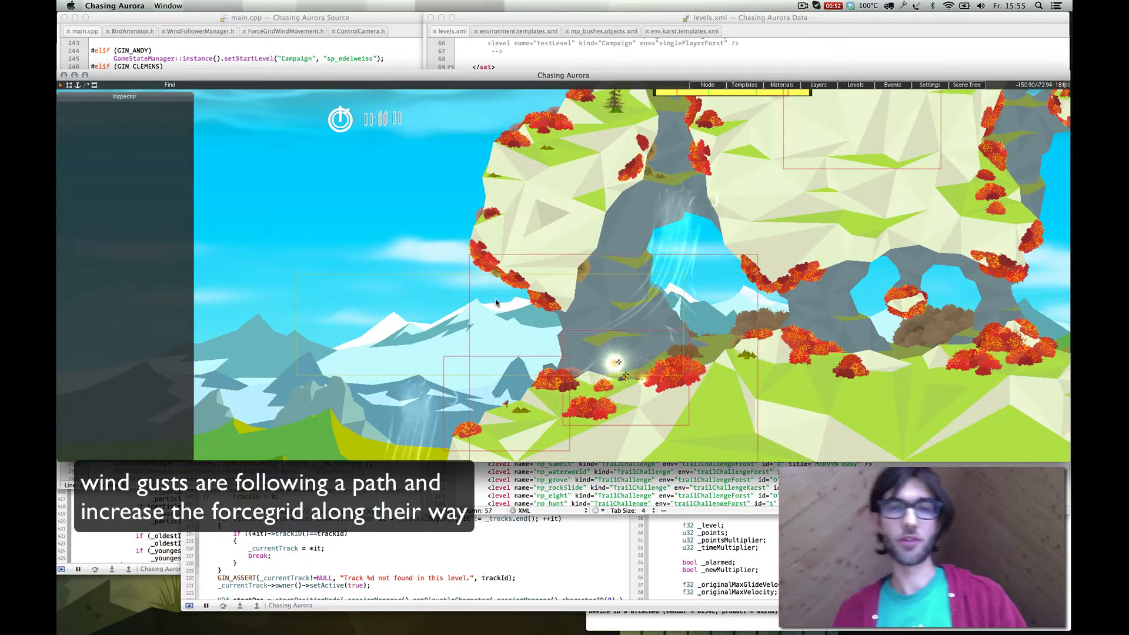
Reenter force grid mode and set the brush's Force to 3.6 and its Strength to 0.18
key("4")
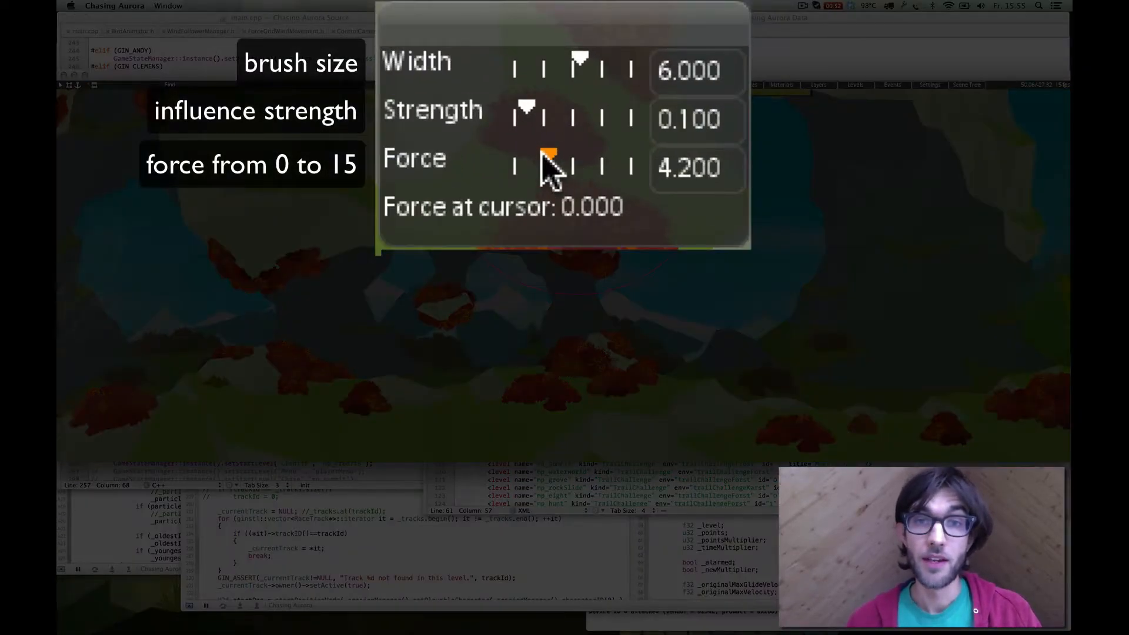
left_click_drag(536, 155, 543, 156)
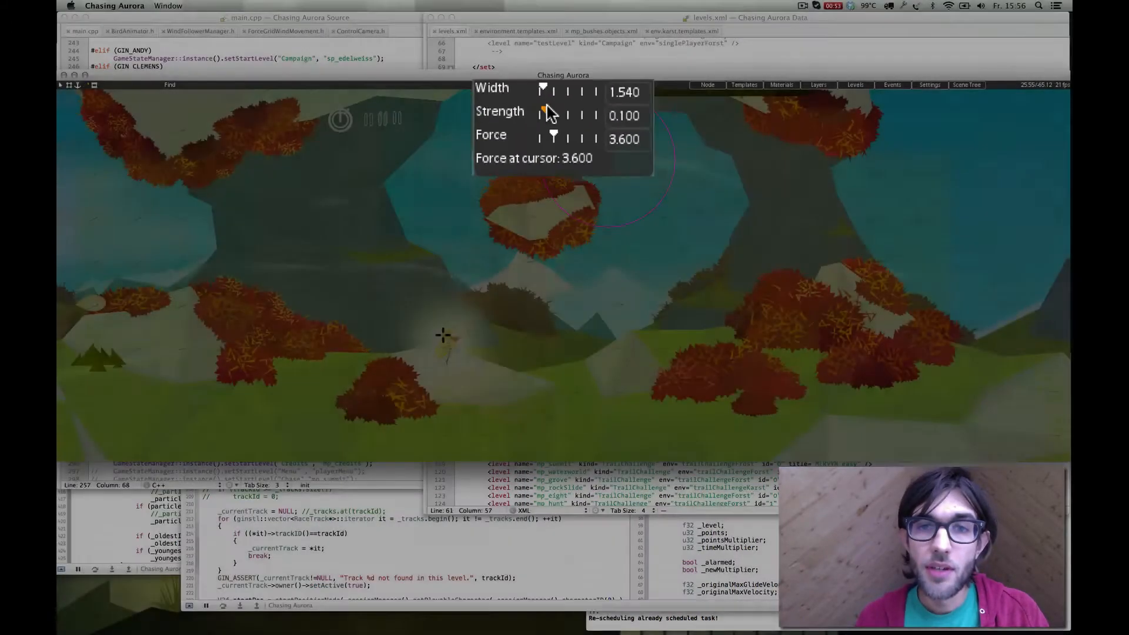
left_click_drag(553, 121, 558, 121)
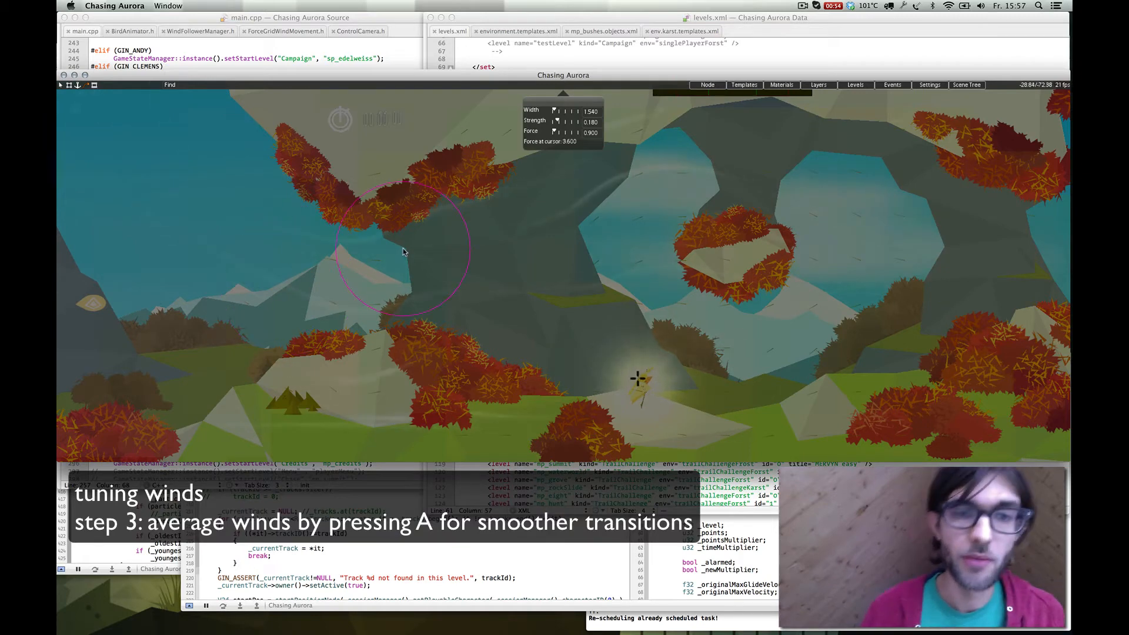
Examine the wind grid around the floating bush rock, the ground bushes and the open area east of them
scroll(446, 322, "right", 2)
scroll(446, 321, "down", 1)
scroll(446, 321, "right", 2)
scroll(445, 321, "down", 1)
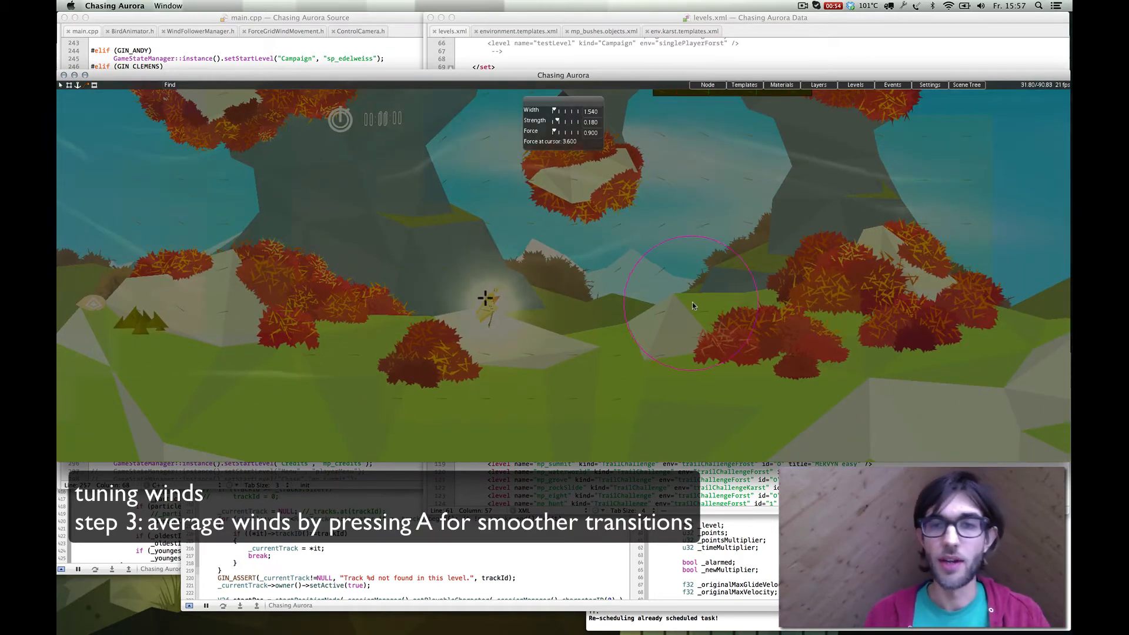
scroll(693, 302, "right", 3)
scroll(693, 302, "up", 1)
scroll(609, 321, "right", 2)
scroll(609, 320, "up", 1)
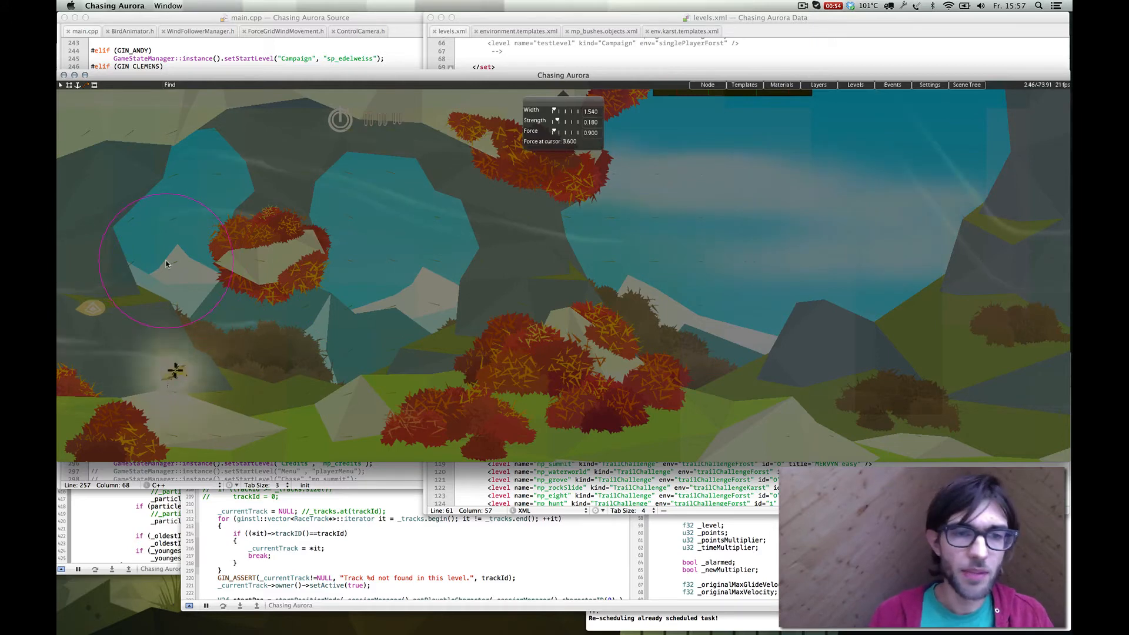
Weaken the wind in the rock opening east of the floating bush rock by smudging with the 1.54-wide brush
middle_click_drag(166, 261, 402, 228)
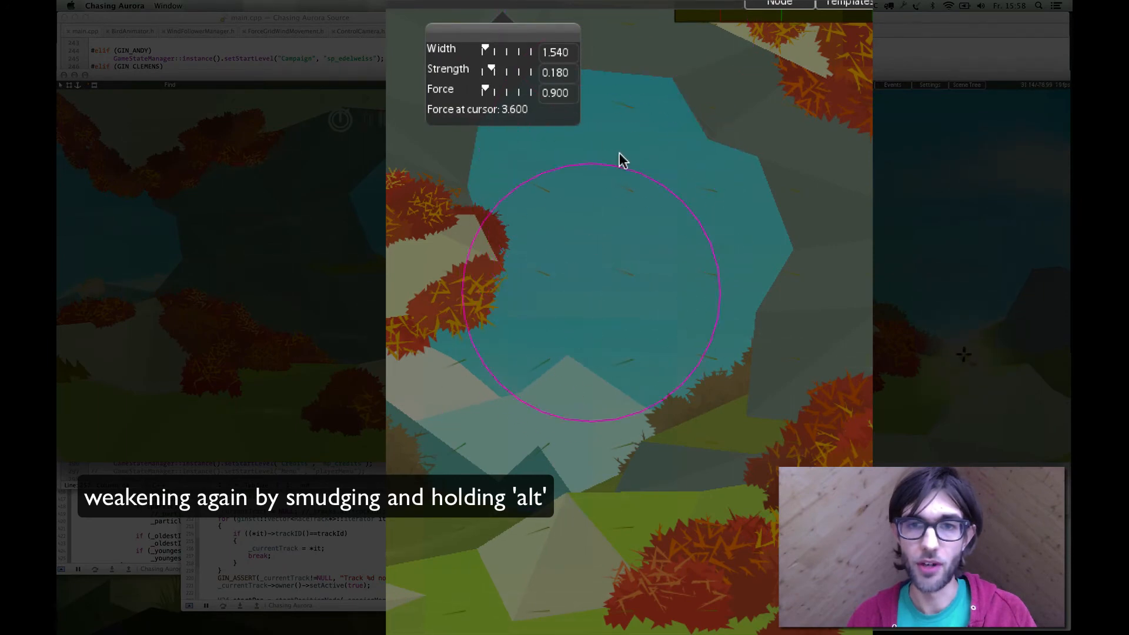
left_click_drag(624, 284, 631, 181, "alt")
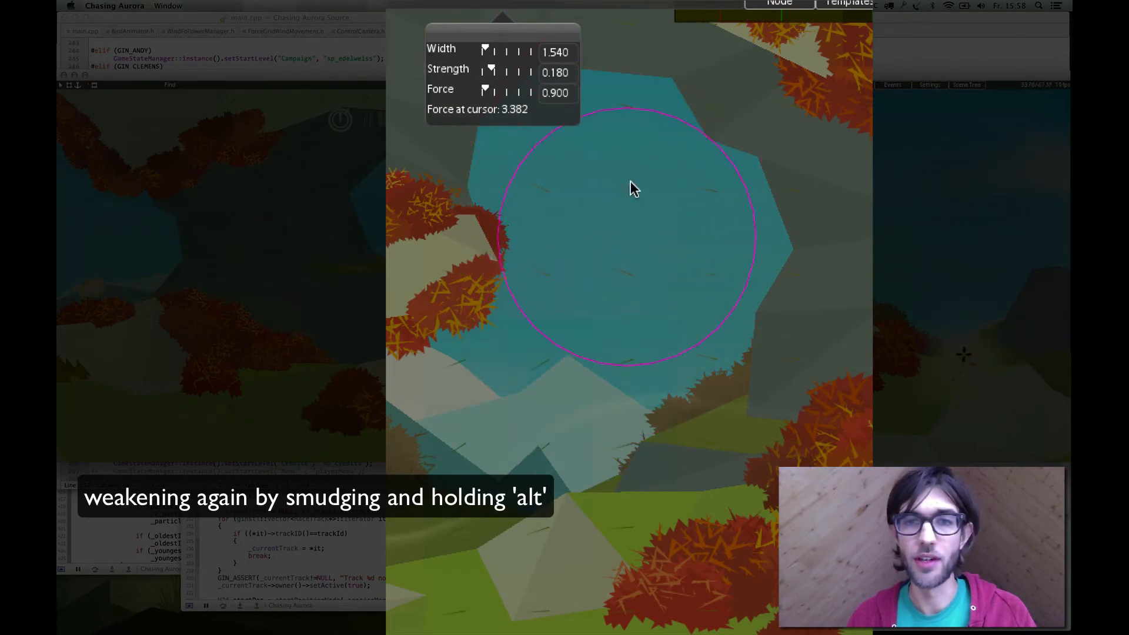
left_click_drag(622, 281, 612, 266, "alt")
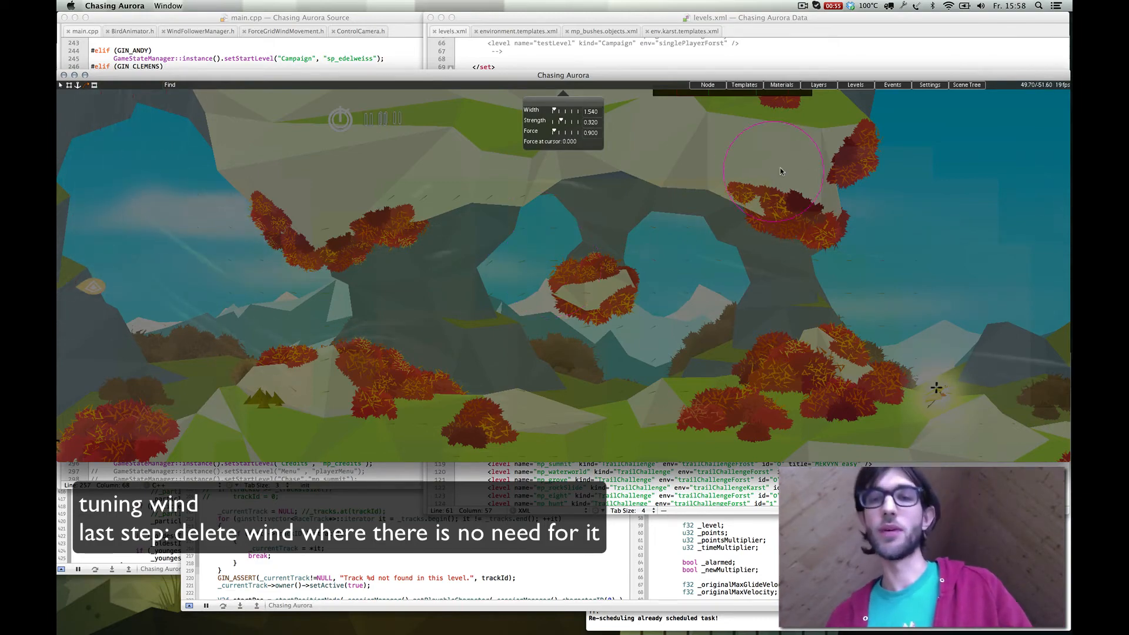
Enable drawing of the collision outlines in the debugDraw settings and close the settings
left_click(929, 86)
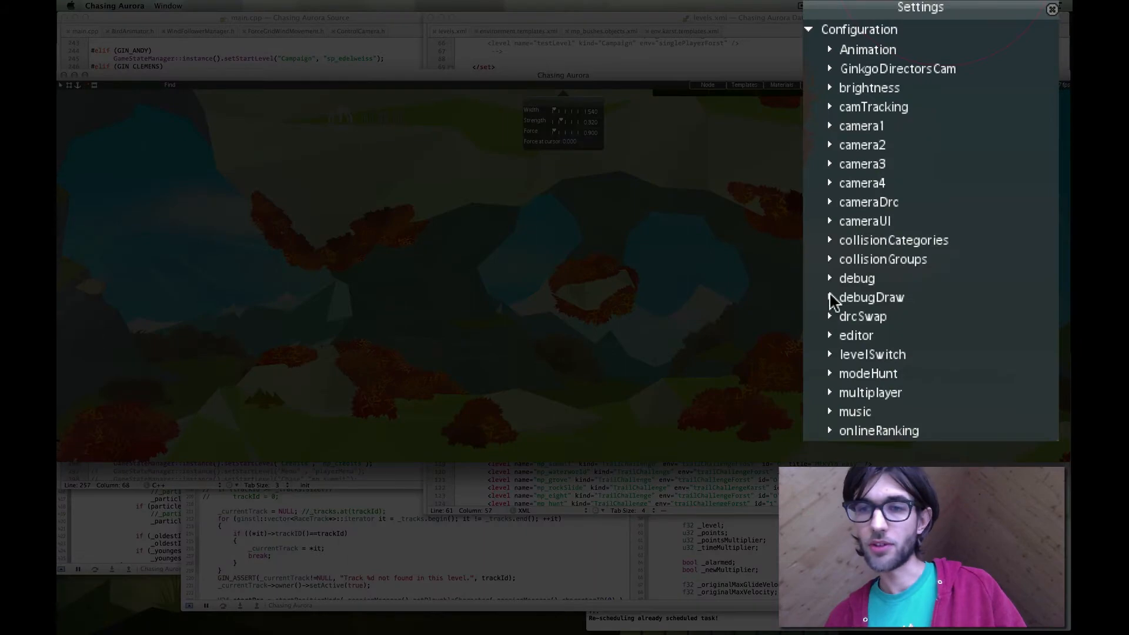
left_click(831, 298)
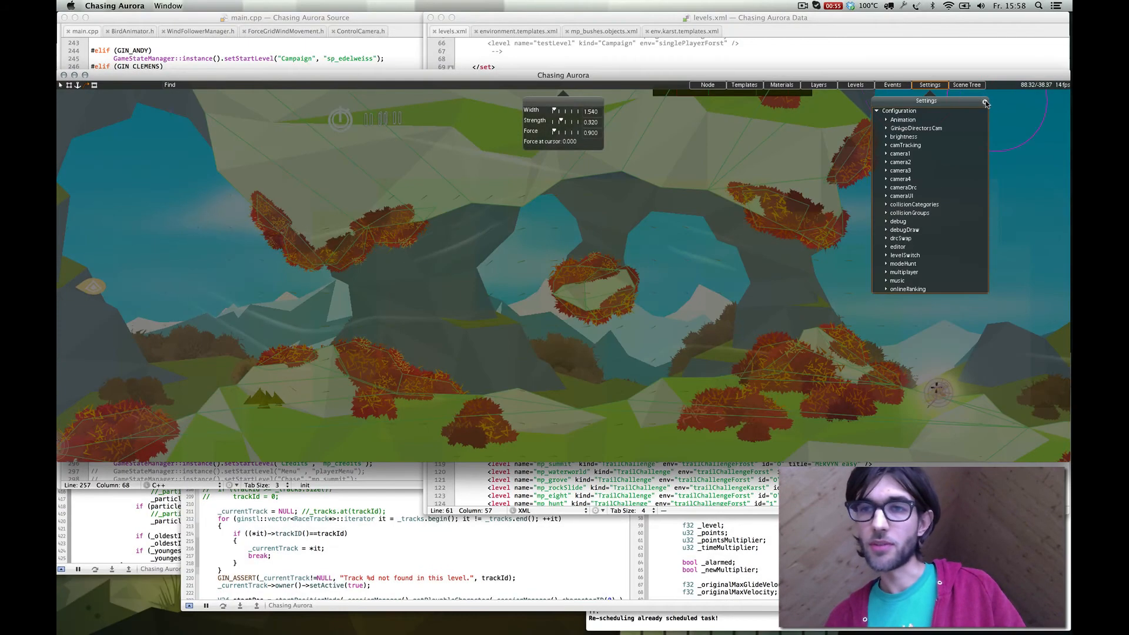
left_click(985, 103)
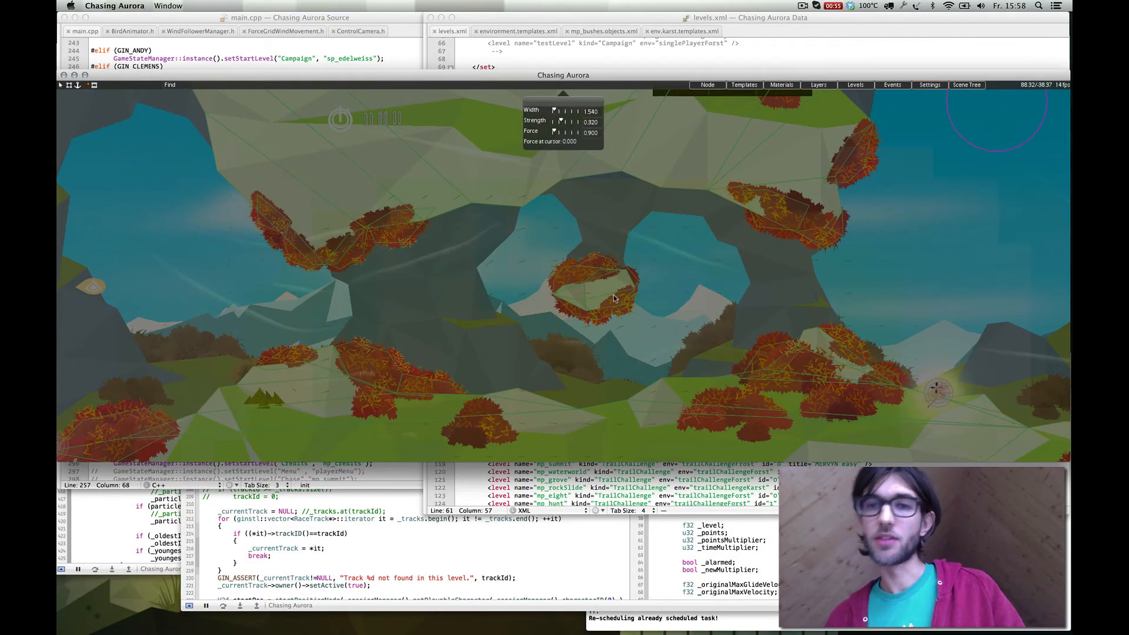
Examine the collision outlines against the wind grid around the floating bush rock, comparing select mode with force grid mode
scroll(613, 299, "up", 3)
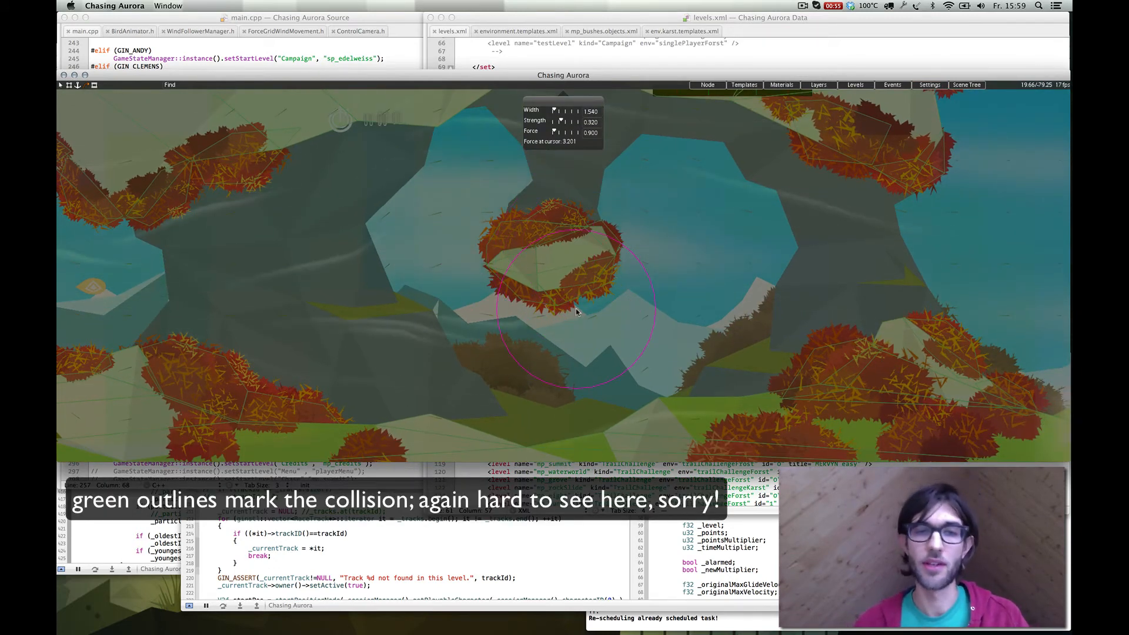
middle_click_drag(577, 308, 557, 272)
key("1")
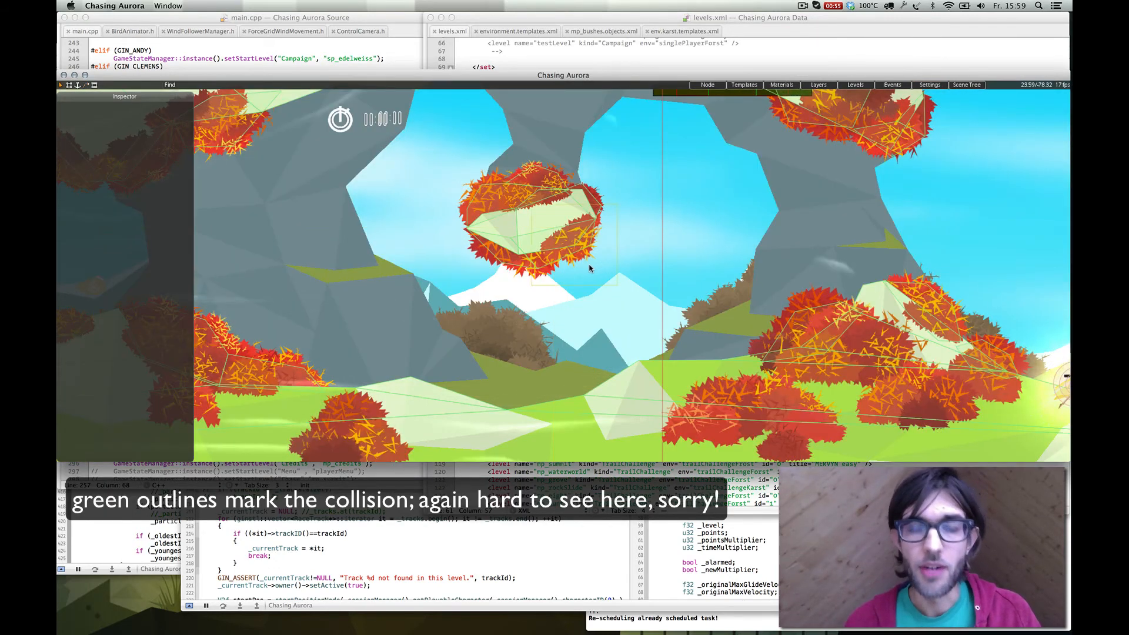
key("4")
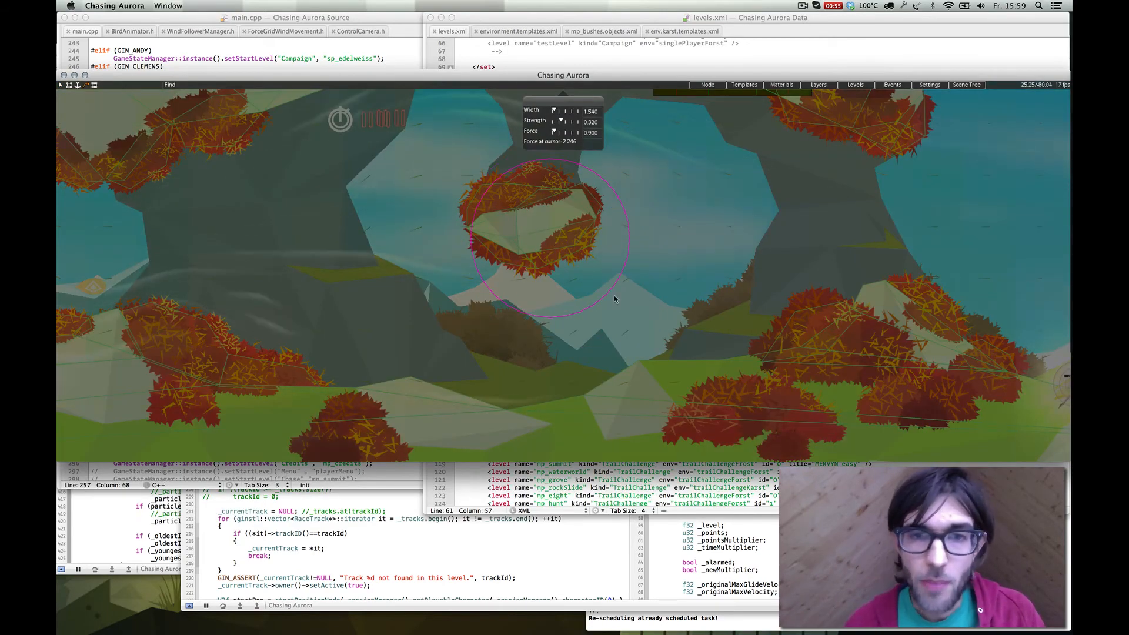
scroll(565, 273, "down", 1)
middle_click_drag(565, 274, 546, 297)
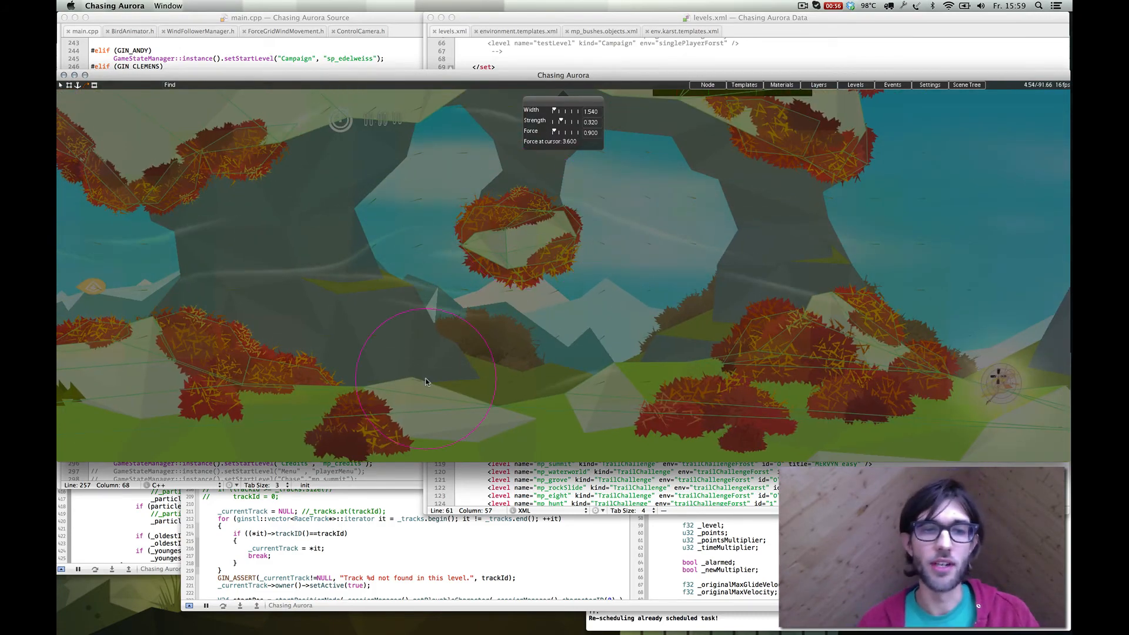
scroll(426, 381, "down", 3)
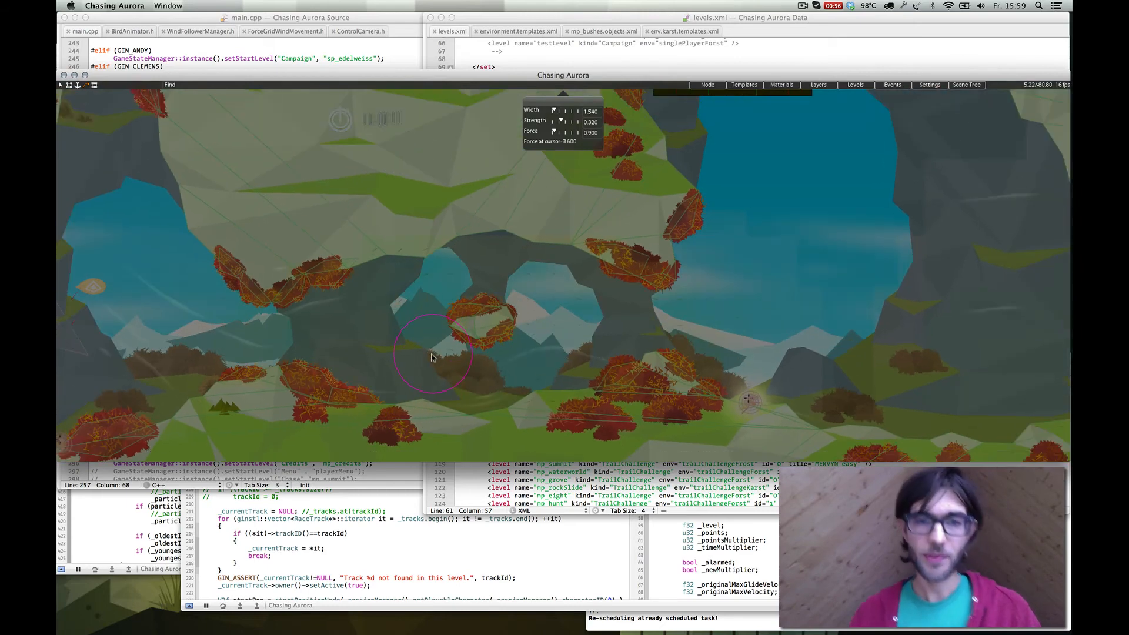
middle_click_drag(647, 306, 606, 330)
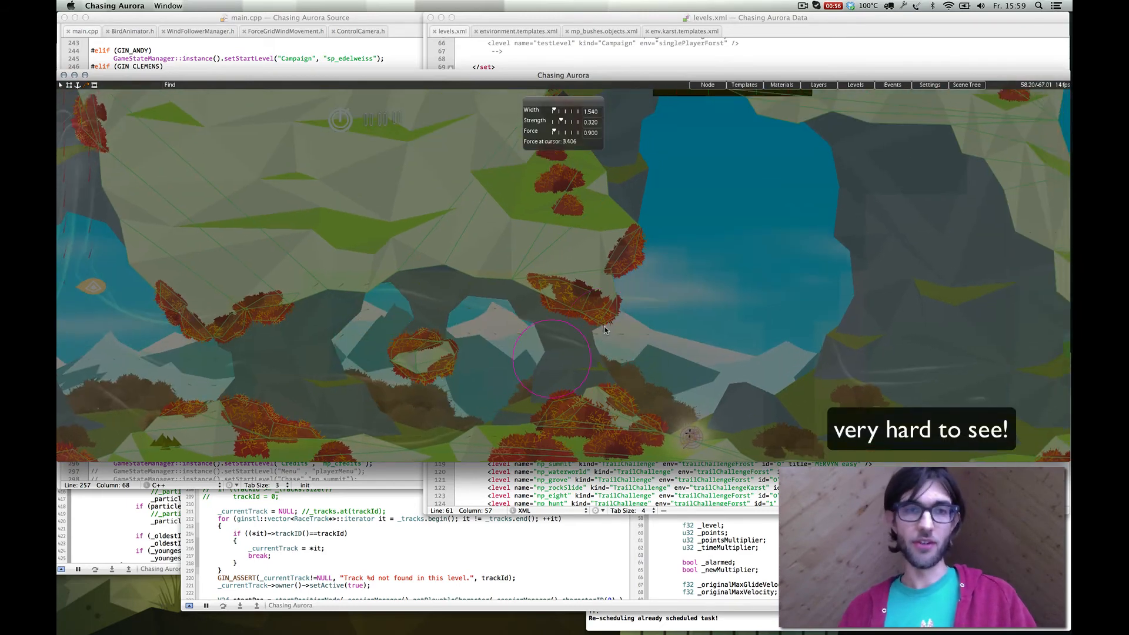